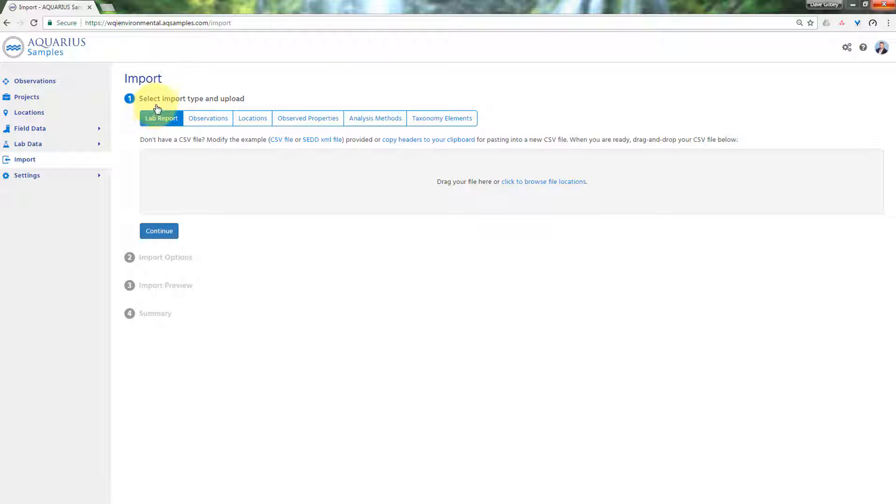
Step: Upload wqi_lab_report1.csv as a Lab Report import and continue to the import options
click(204, 123)
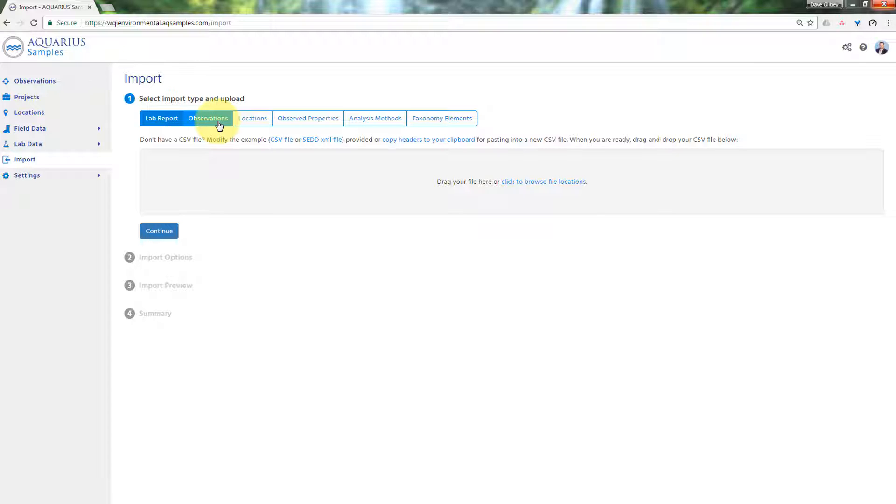
click(260, 120)
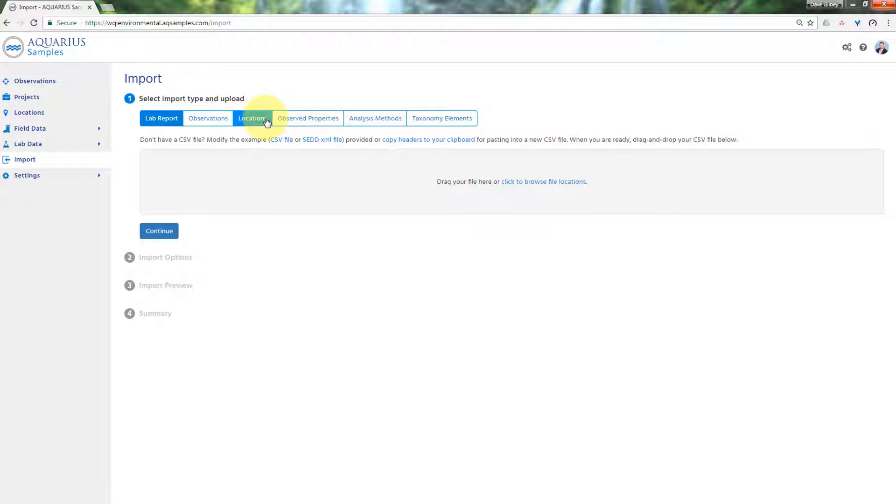
click(159, 118)
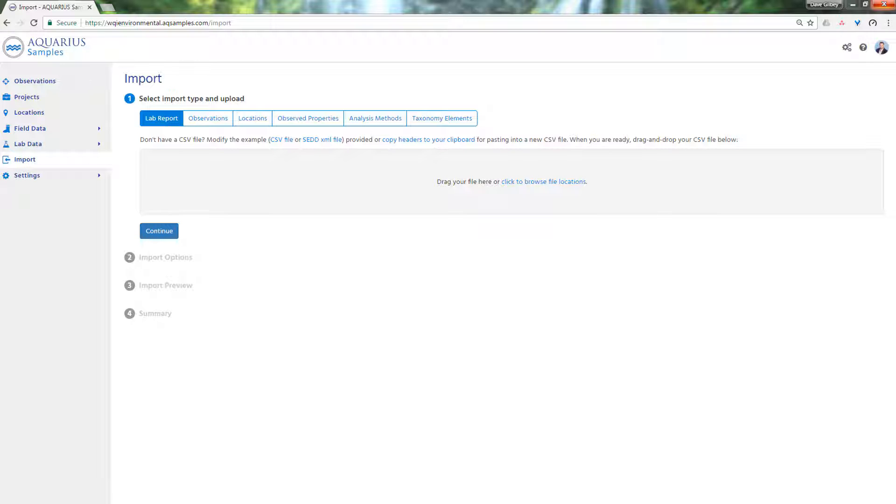
drag(895, 308, 531, 306)
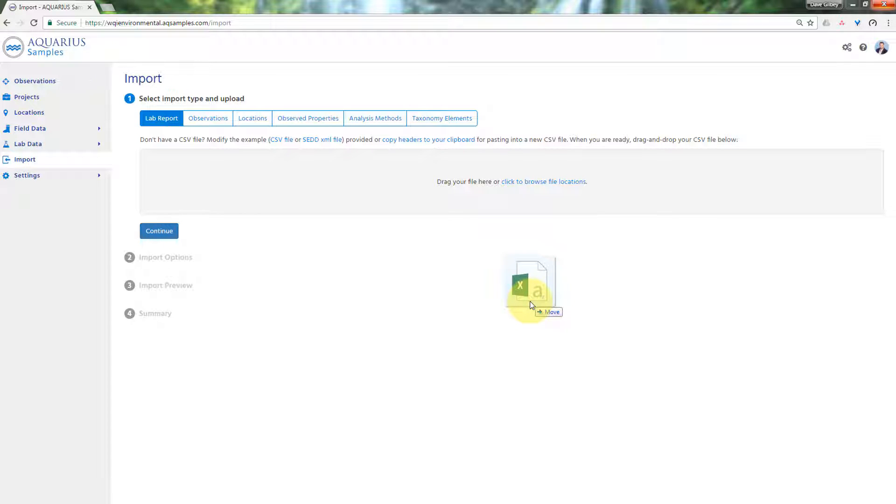
drag(530, 305, 531, 305)
drag(531, 306, 391, 202)
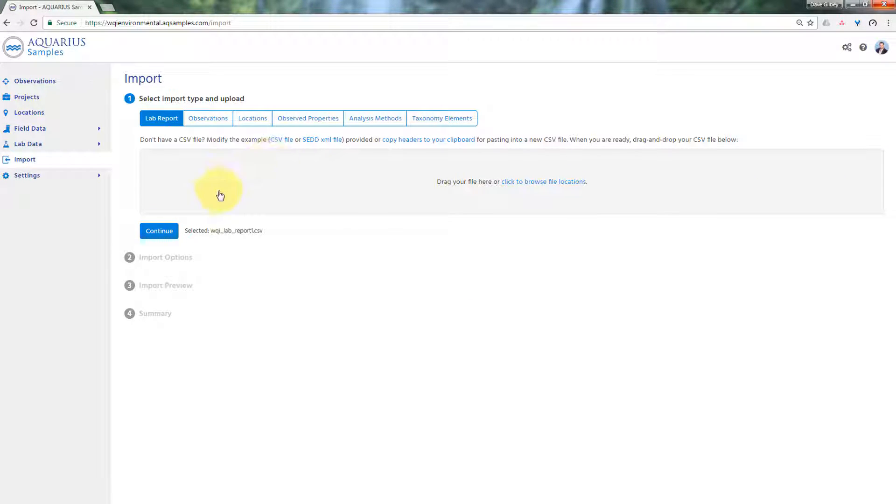
drag(267, 233, 210, 229)
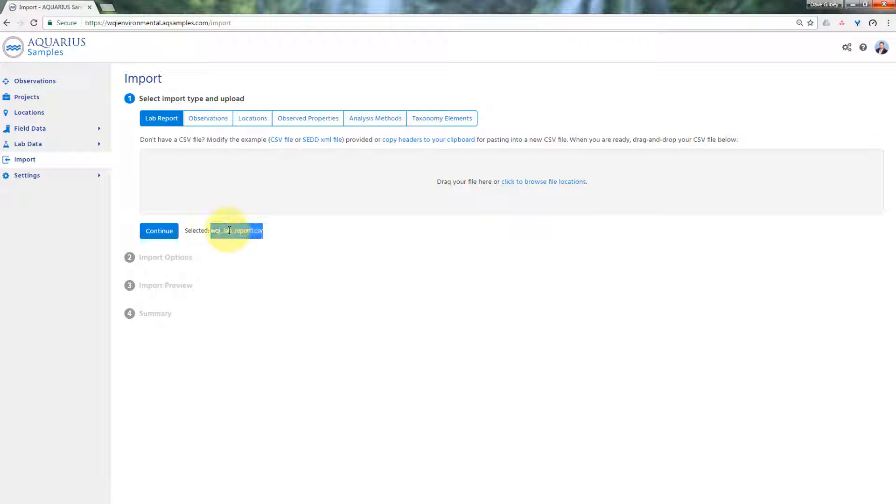
click(161, 231)
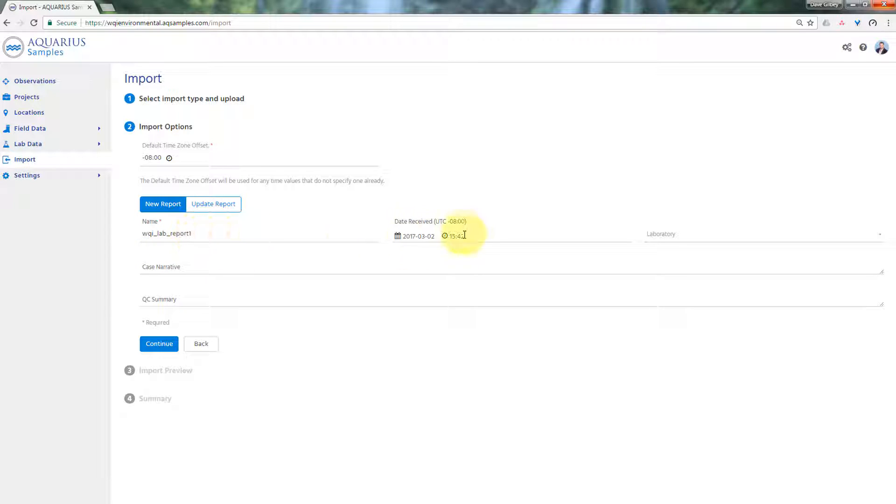
Step: Set the new report's laboratory to LAS_V01 LAS Vancouver and continue to the import preview
click(699, 237)
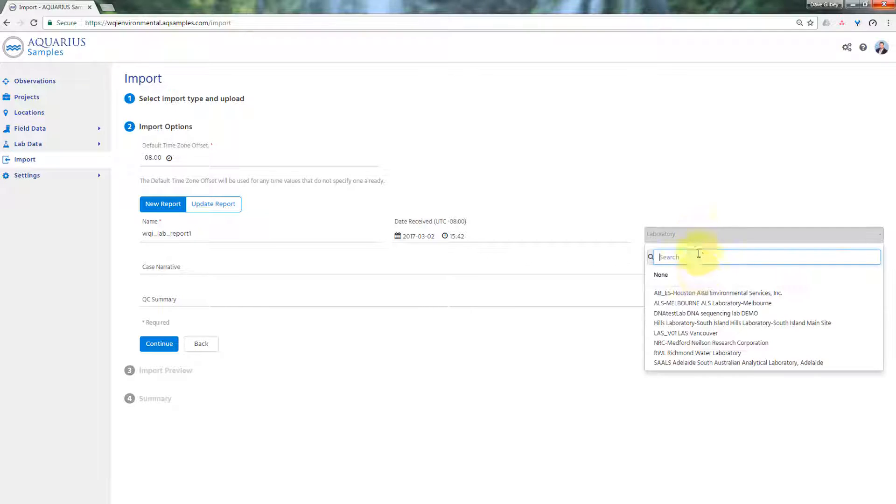
click(695, 334)
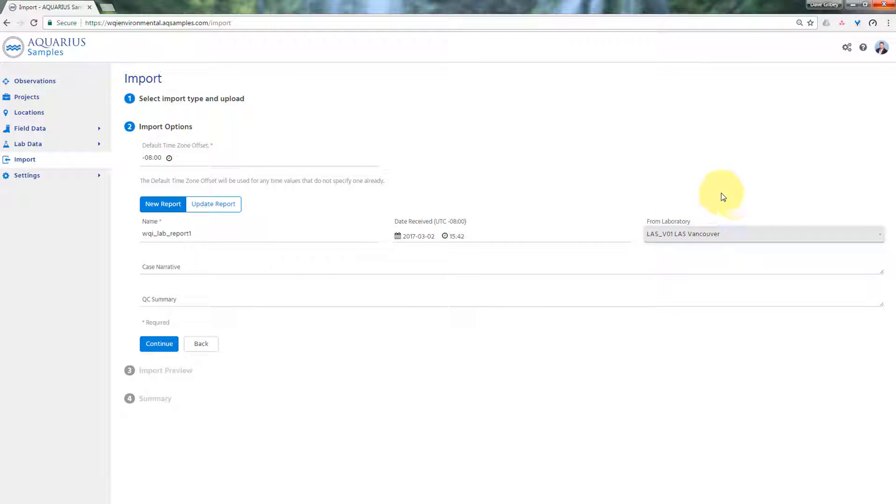
click(563, 262)
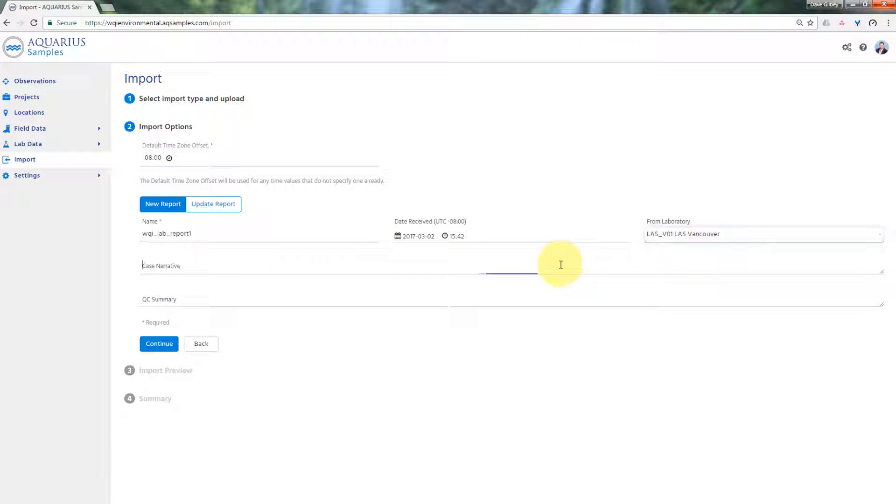
click(542, 294)
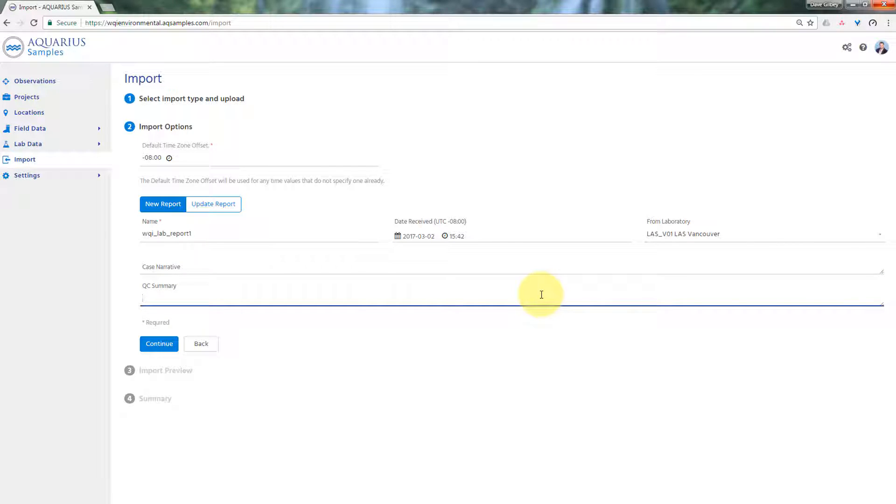
click(169, 348)
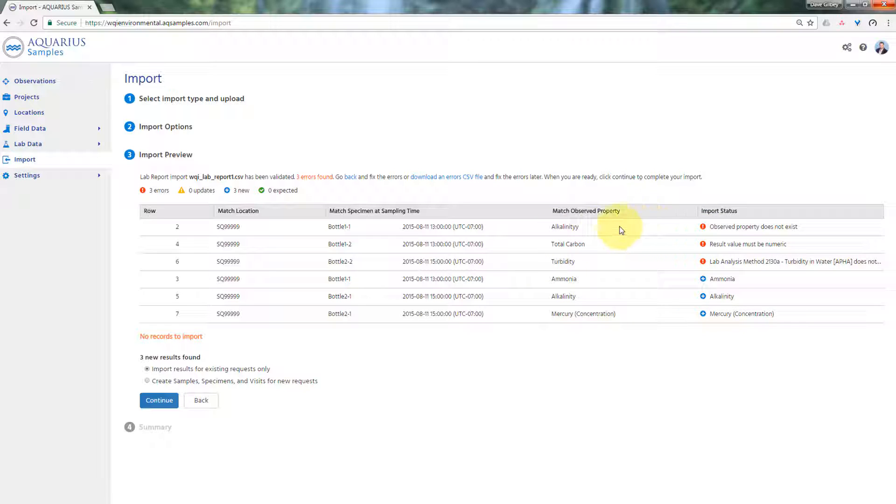
Step: Examine the preview rows flagged with errors, comparing their observed properties with the import status descriptions
click(570, 227)
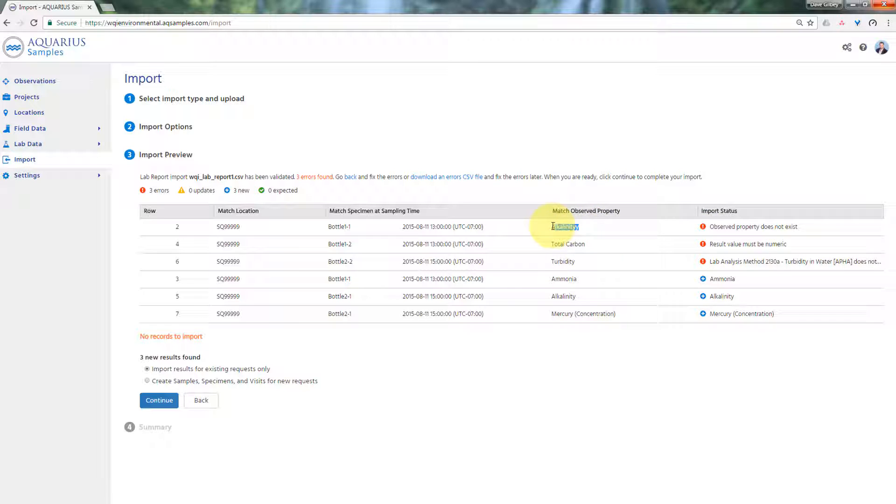
double_click(575, 227)
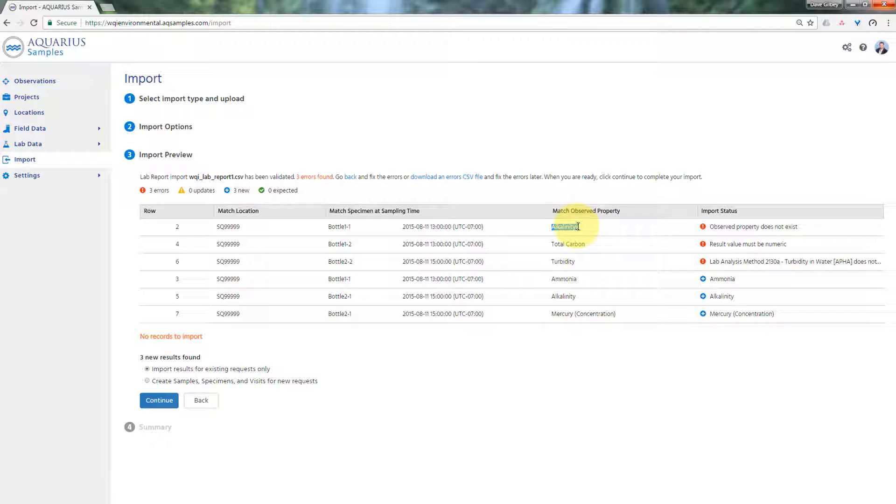
click(581, 242)
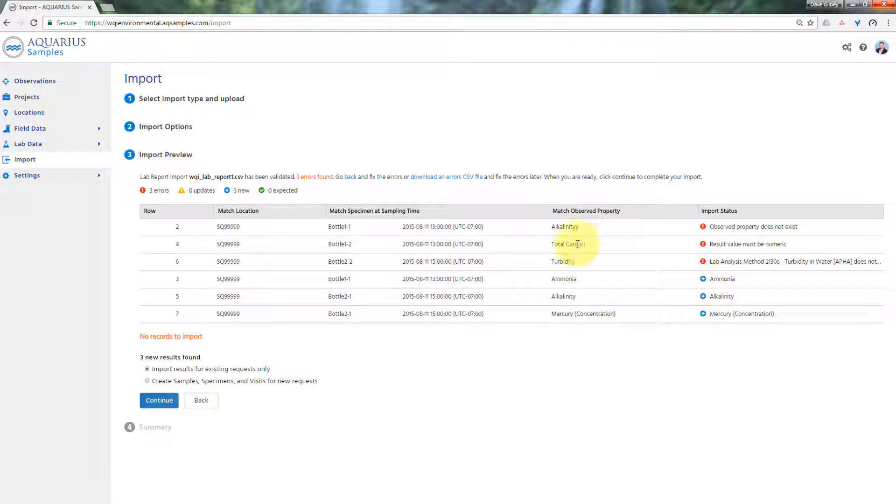
drag(586, 244, 555, 244)
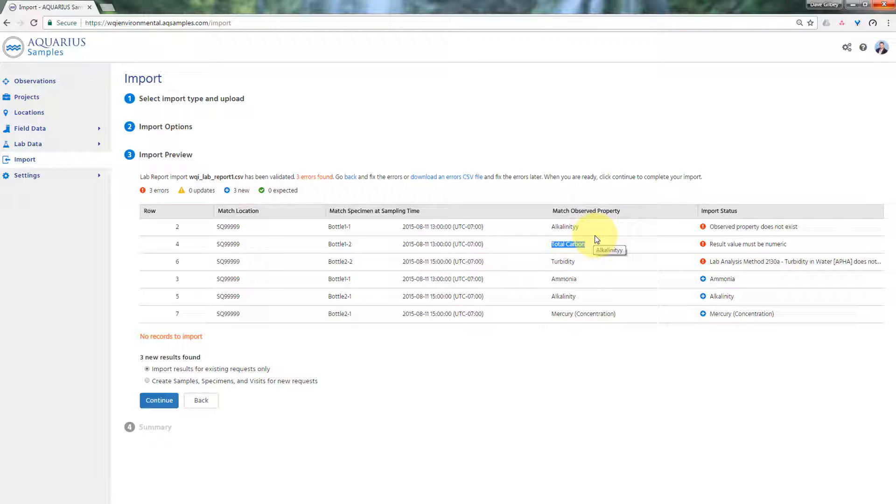
click(589, 265)
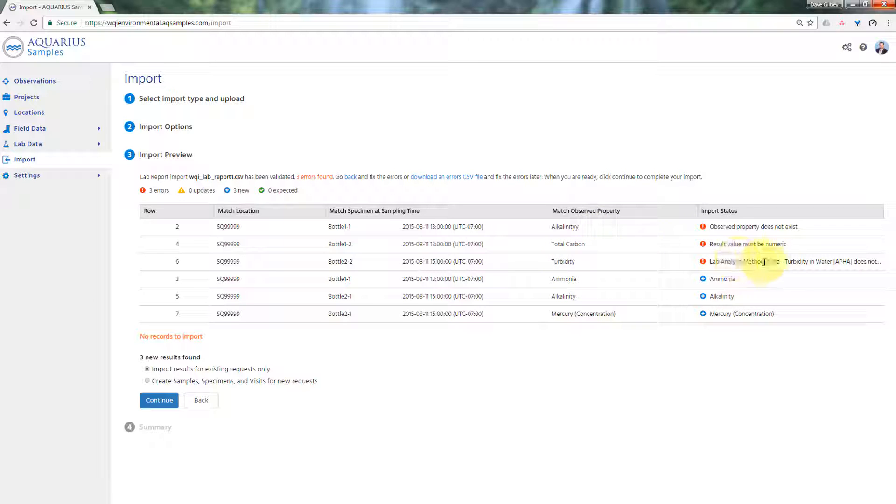
drag(777, 262, 712, 263)
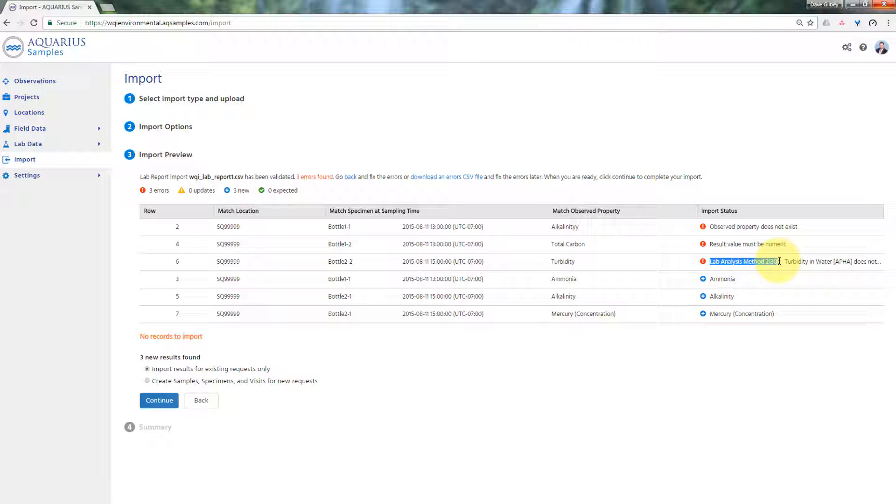
click(779, 260)
drag(779, 260, 709, 261)
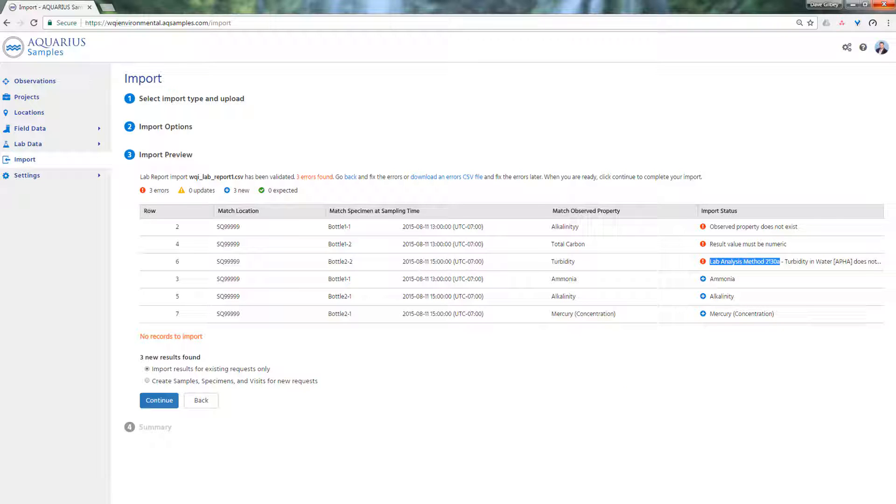
Step: Return to the upload stage, replace the file with wqi_lab_report2.csv, and continue through the import options
click(190, 100)
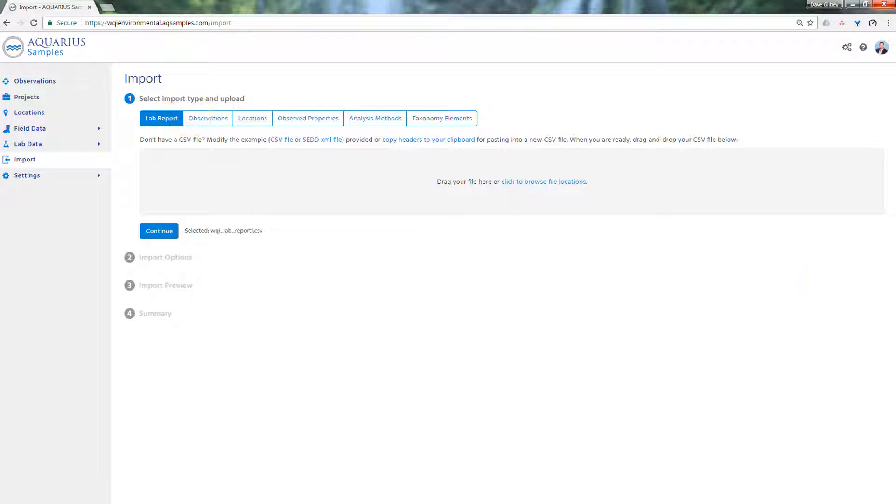
drag(895, 306, 444, 209)
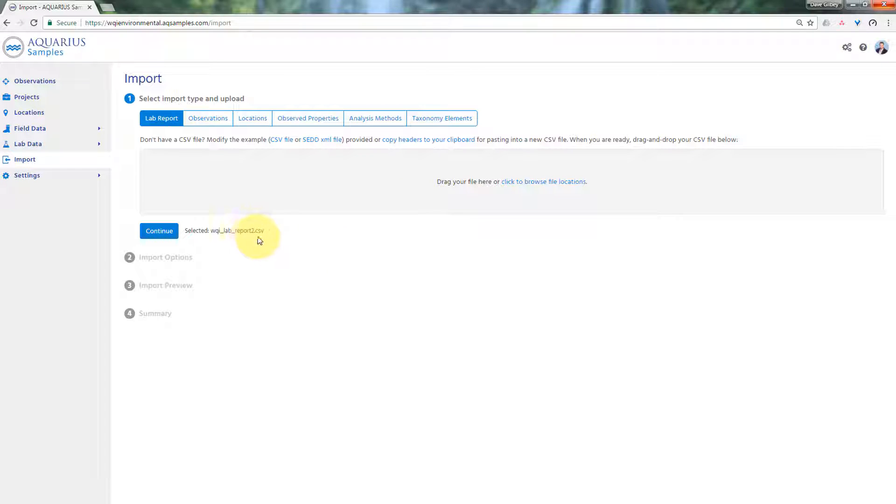
click(170, 238)
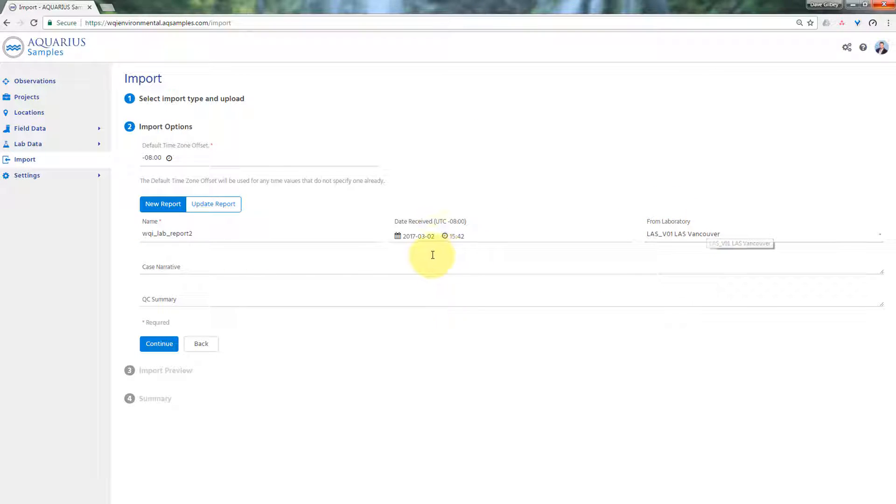
click(169, 344)
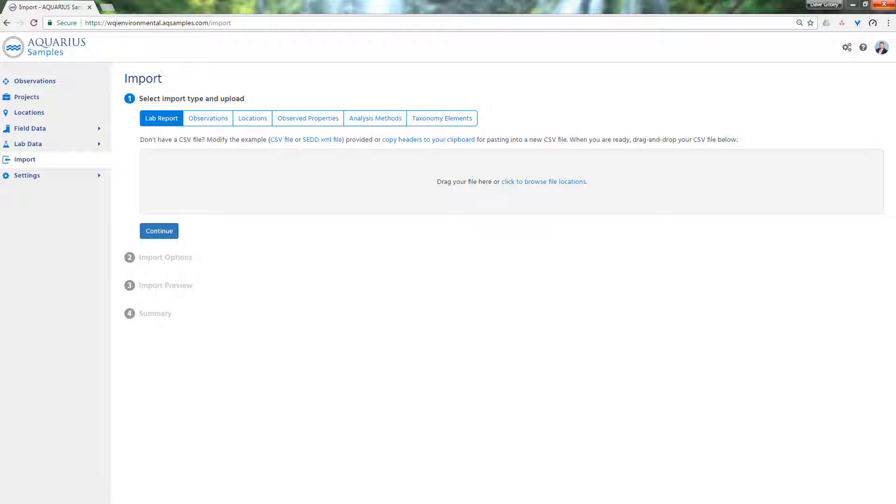
Step: Upload wqi_lab_report2.csv as a lab report from LAS_V01 LAS Vancouver and continue to the import preview
drag(724, 288, 542, 206)
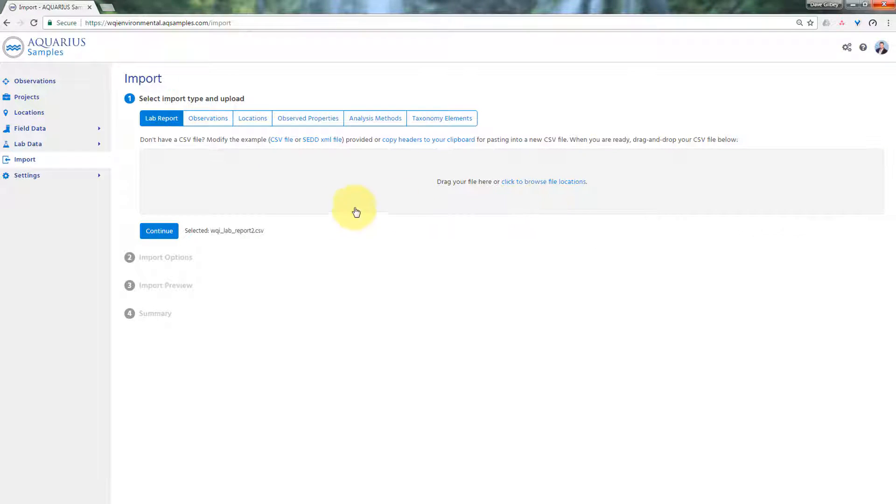
click(170, 231)
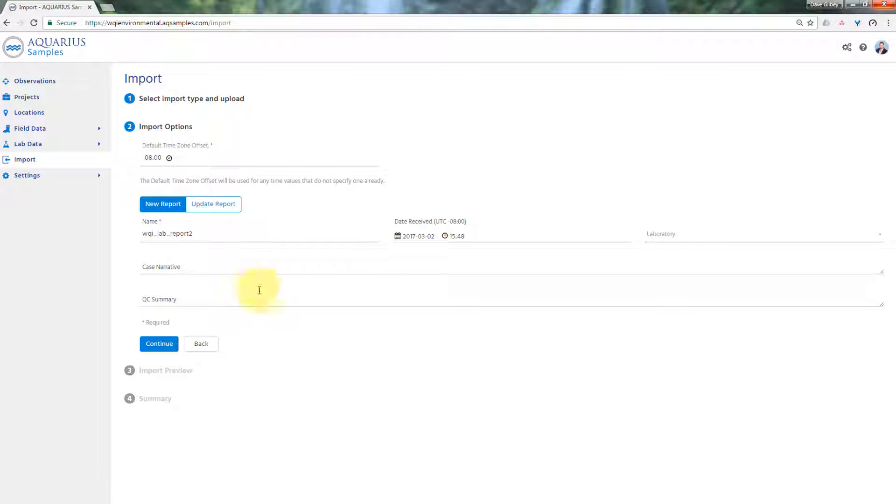
click(700, 236)
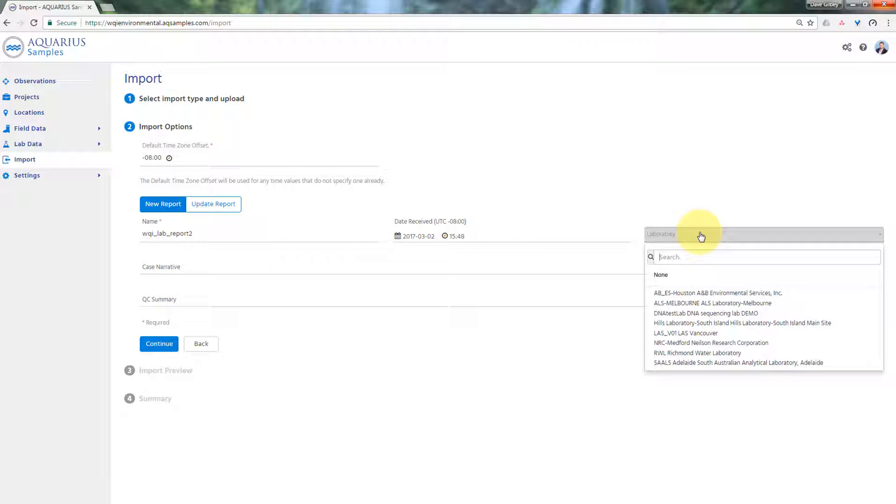
click(691, 333)
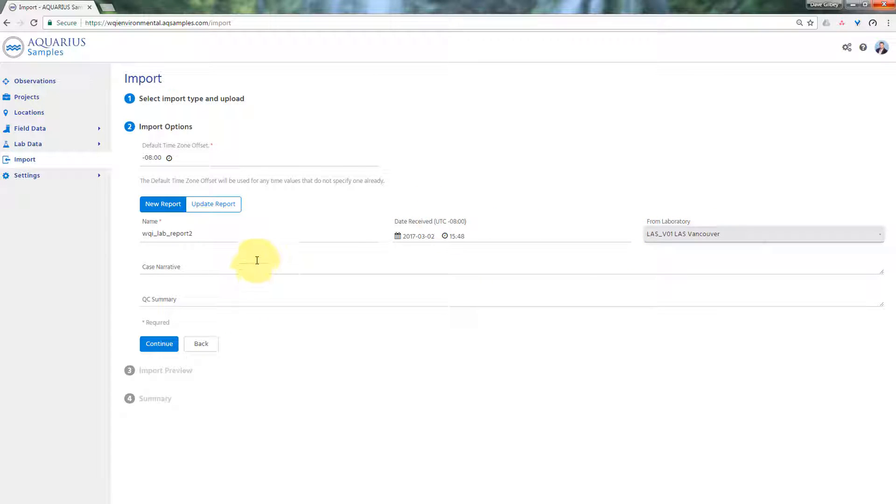
click(158, 343)
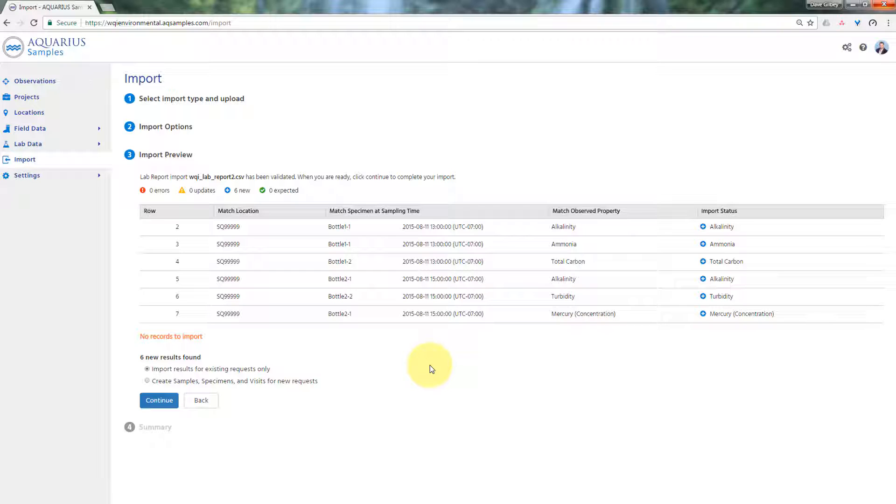
Step: Complete the import with samples, specimens, and visits created for new requests, and view the imported observations
click(197, 383)
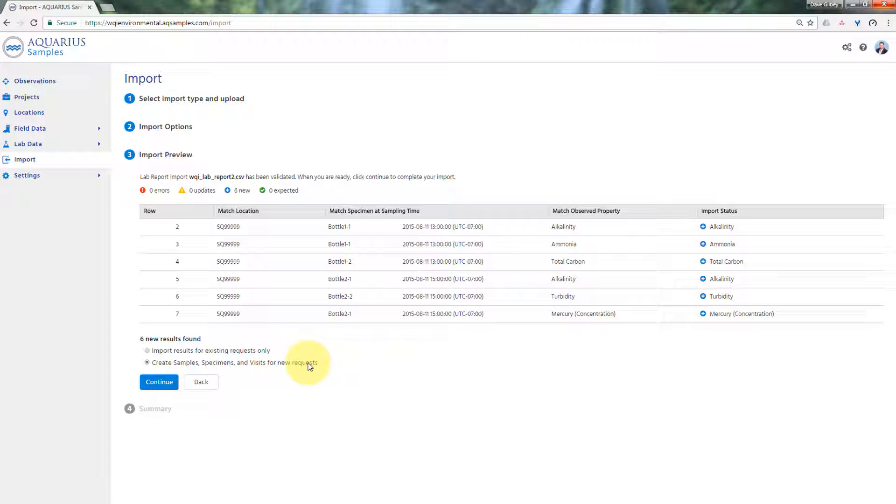
click(159, 382)
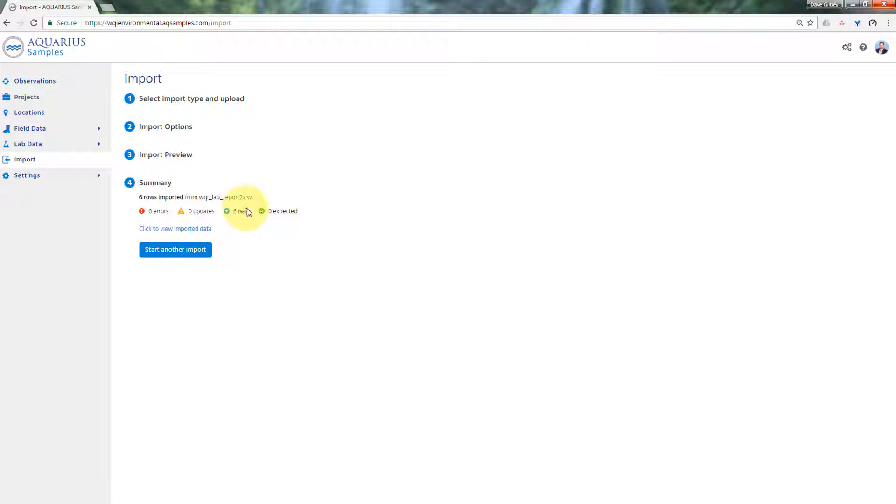
drag(250, 211, 227, 211)
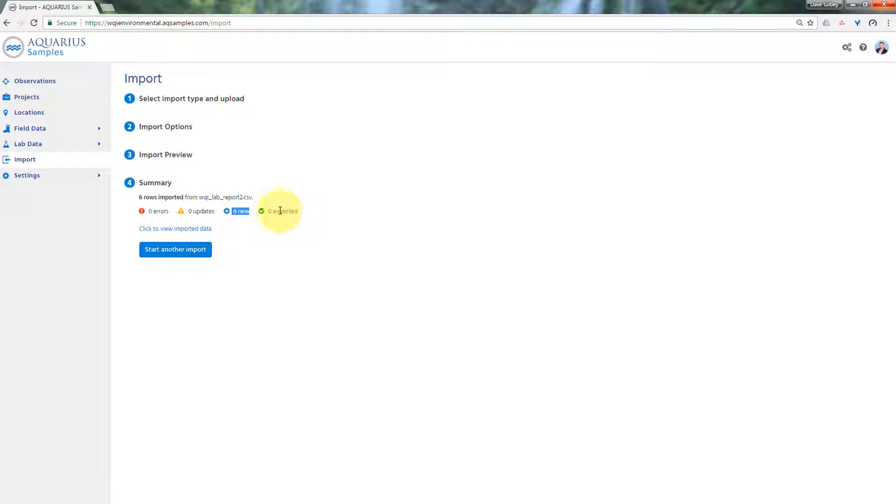
click(196, 228)
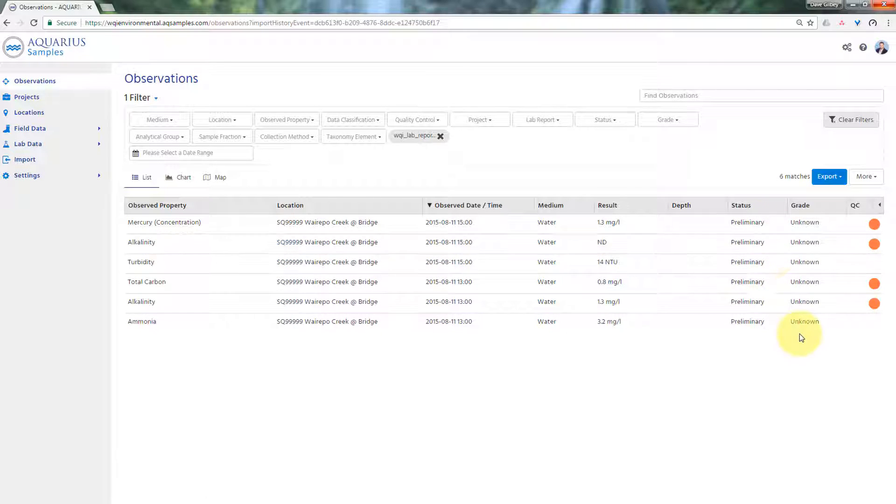
mouse_move(874, 230)
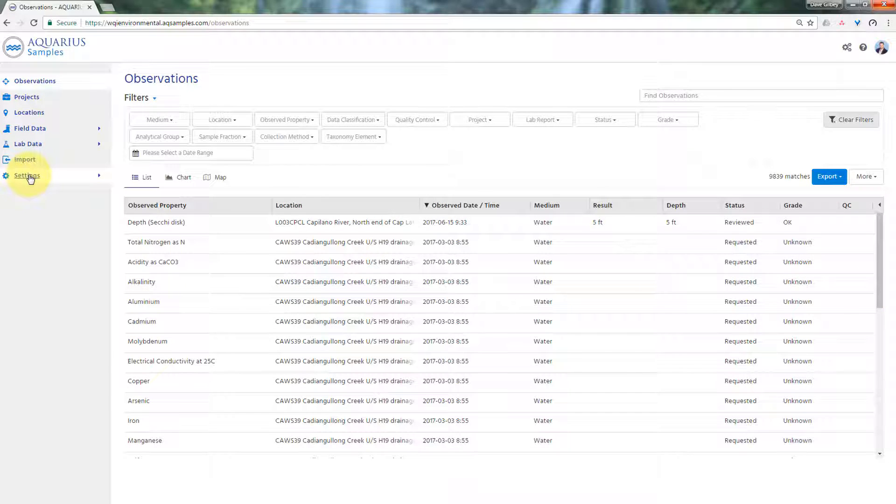
Step: Open the Validation Rules settings to review which rules are active
click(28, 176)
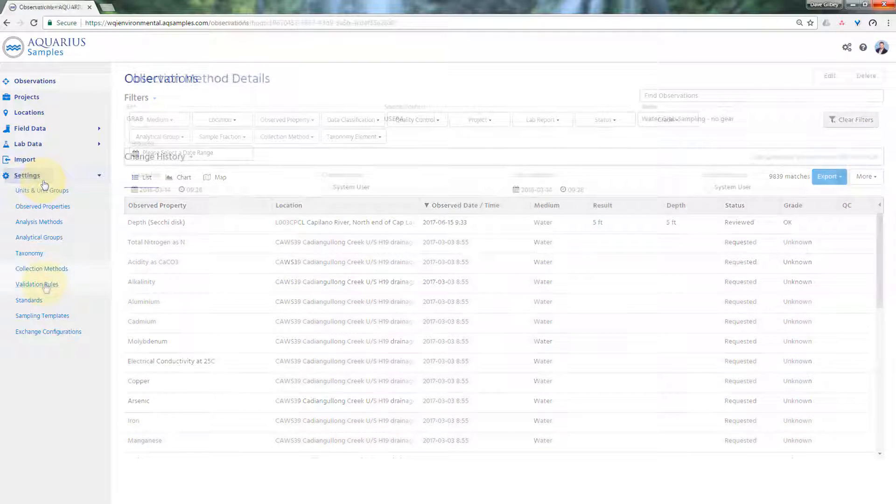
click(65, 286)
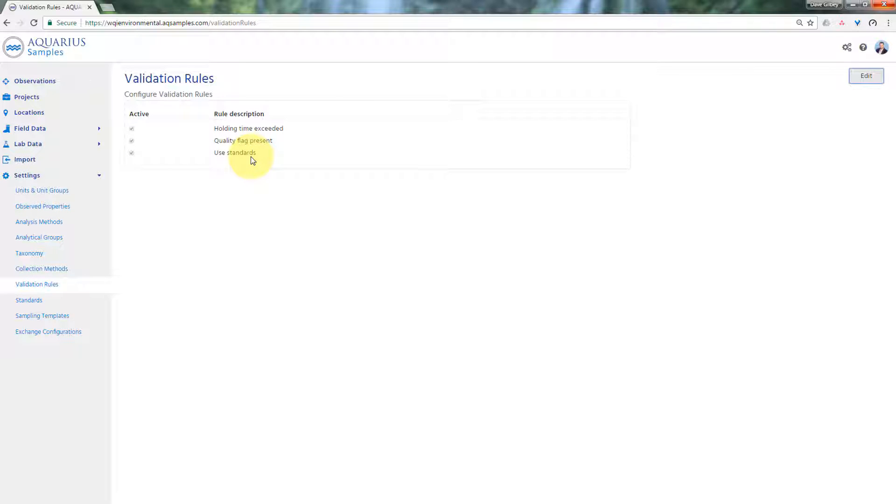
Step: Open the Copper-Human Health Criteria standard from the Standards settings to review its applicable location and copper limit rule
click(36, 302)
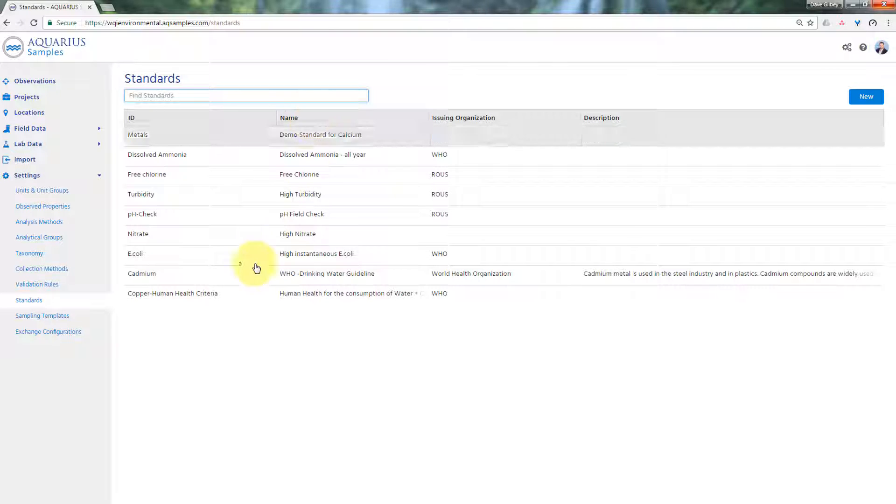
click(207, 293)
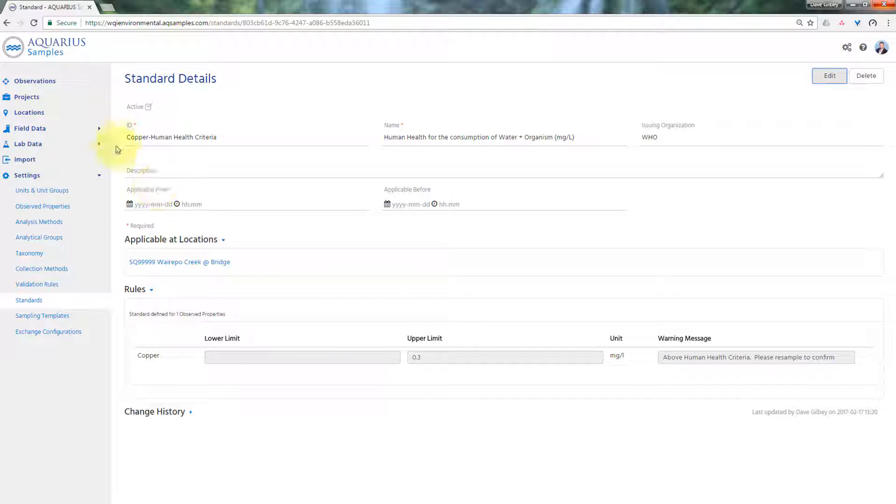
Step: Go to the observations list and filter it by the location SQ99999 Wairepo Creek @ Bridge
click(45, 82)
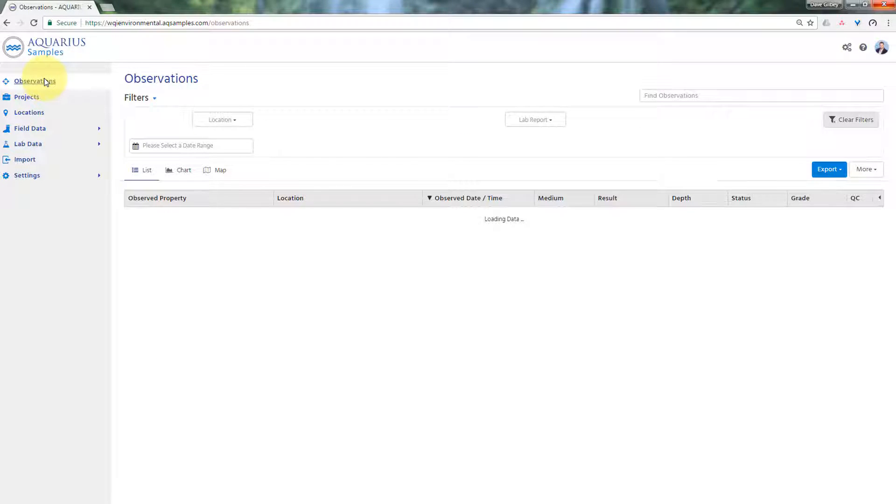
click(226, 124)
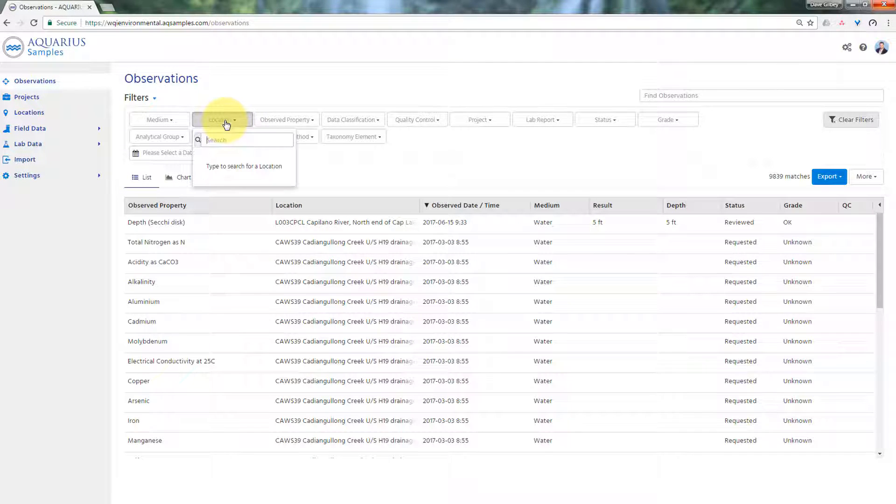
text(9999)
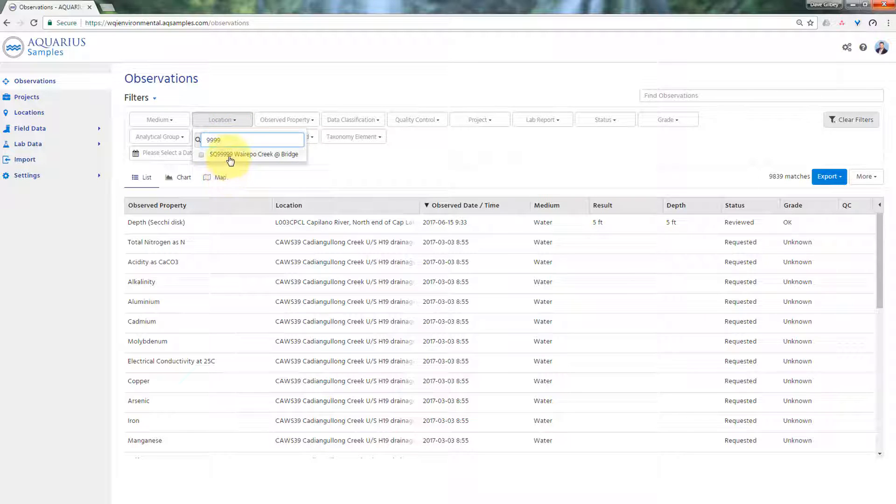
click(227, 155)
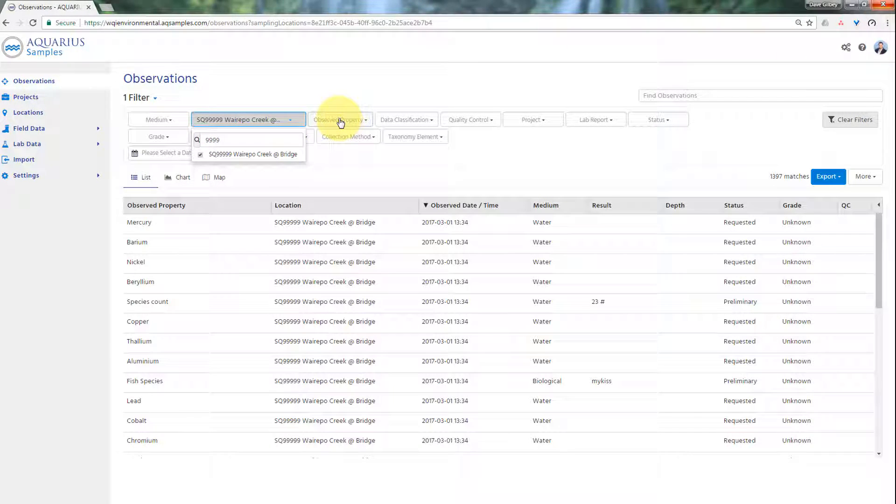
Step: Narrow the observations to Copper with Reviewed status, sorted by highest result, and inspect the top result's QC flag
click(340, 122)
text(copper)
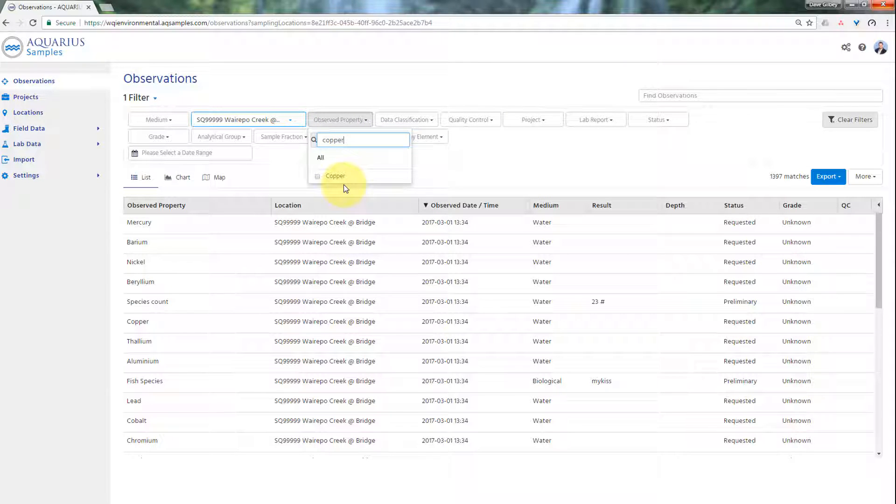
click(326, 176)
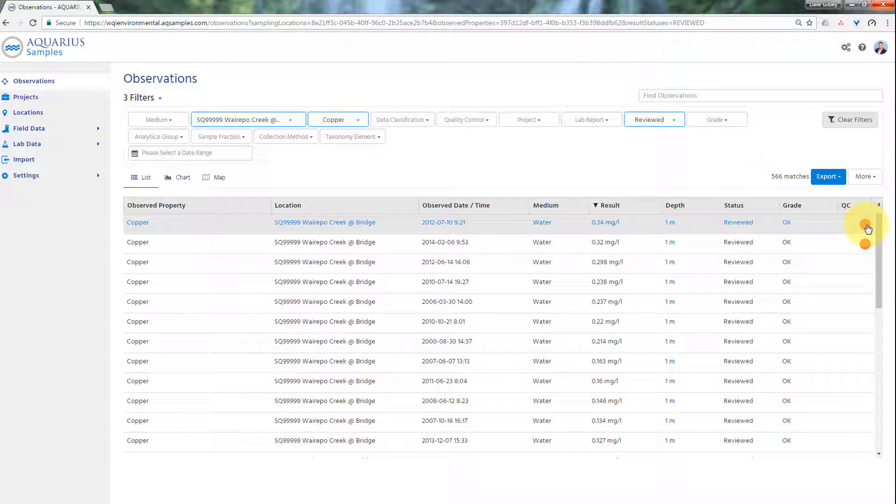
mouse_move(867, 228)
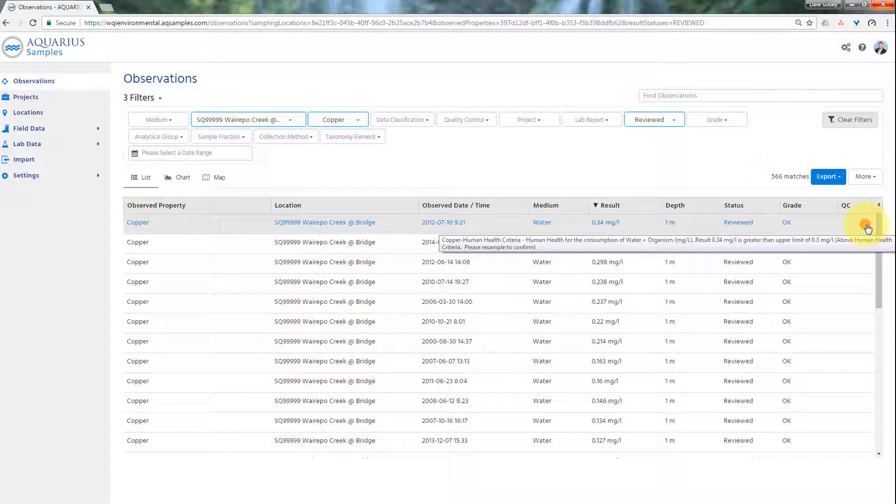